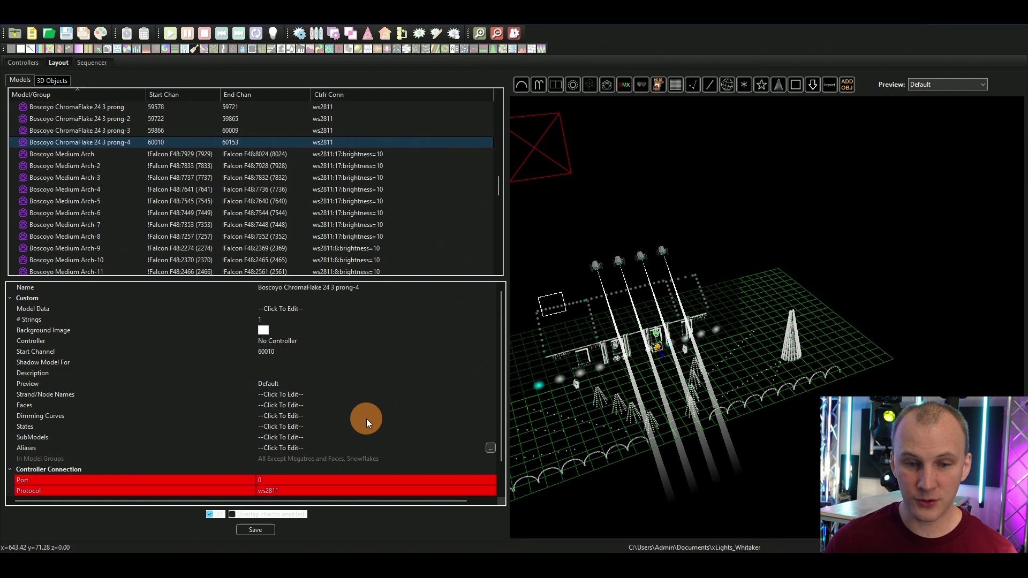
Step: Select the Boscoyo ChromaFlake 24 3 prong-4 model and begin renaming it to prong-4b
{"action": "scroll", "coordinate": [268, 450], "scroll_direction": "down", "scroll_amount": 1}
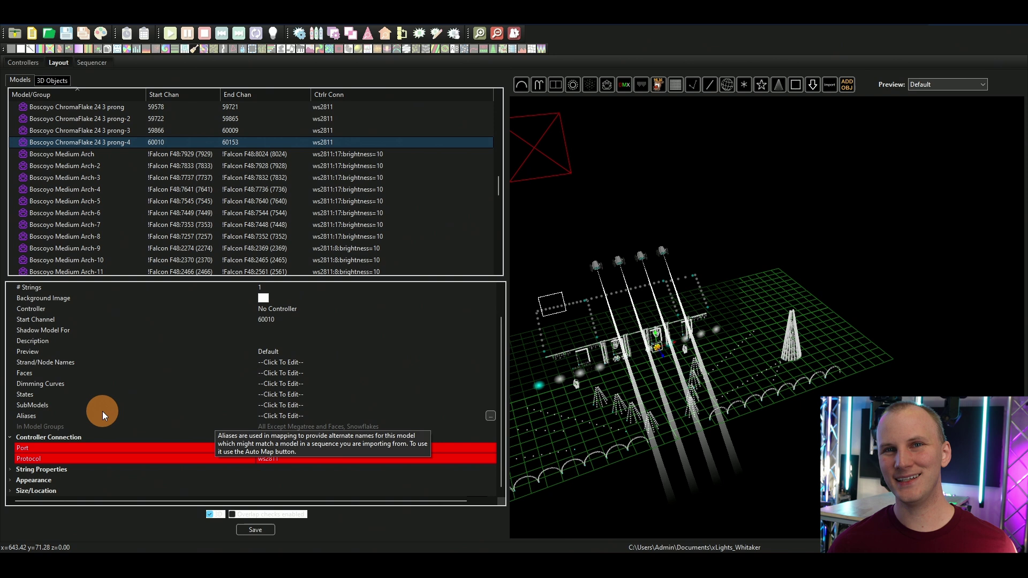
{"action": "scroll", "coordinate": [96, 182], "scroll_direction": "down", "scroll_amount": 1}
{"action": "scroll", "coordinate": [124, 133], "scroll_direction": "up", "scroll_amount": 2}
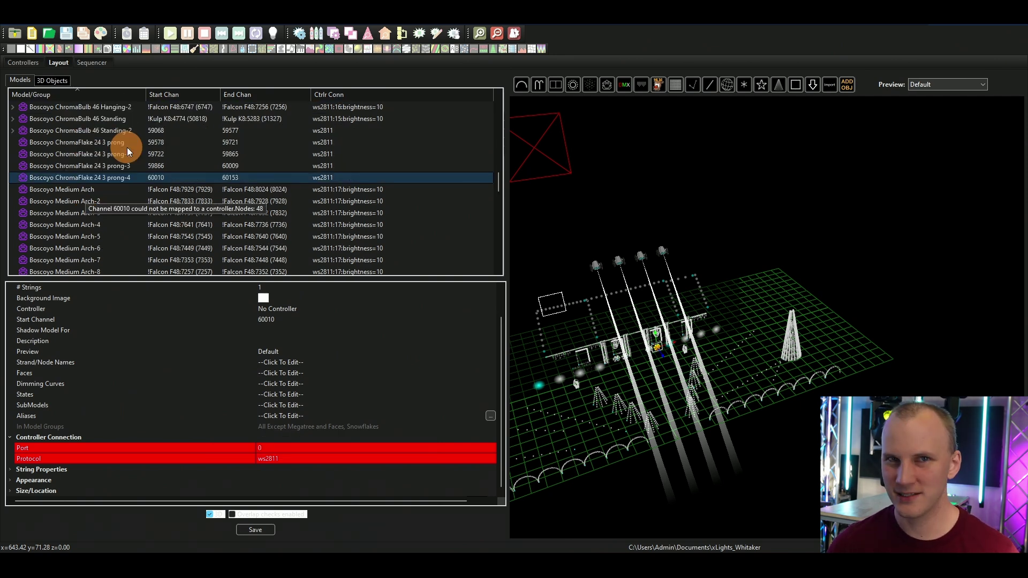
{"action": "left_click", "coordinate": [124, 179]}
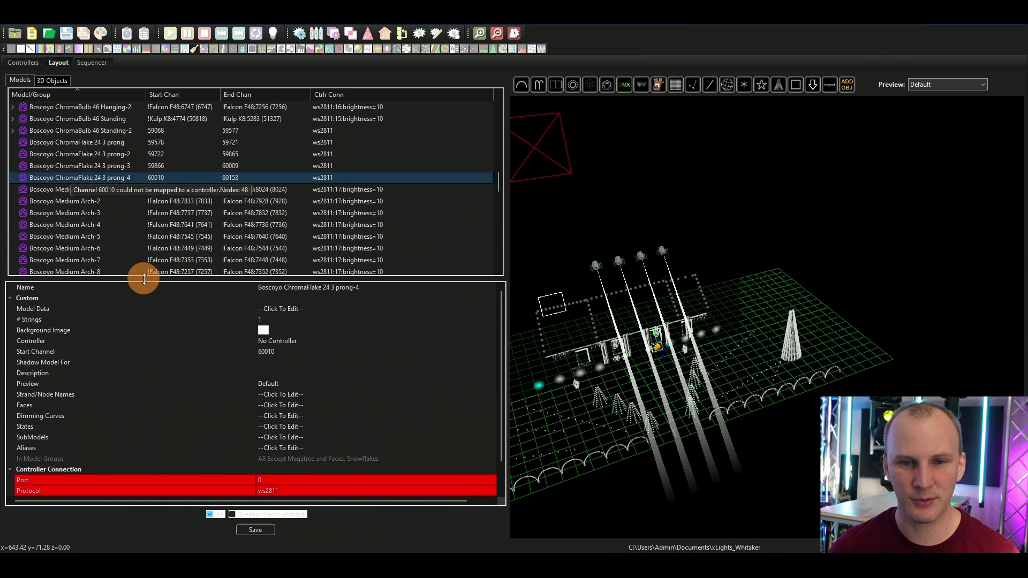
{"action": "left_click", "coordinate": [364, 289]}
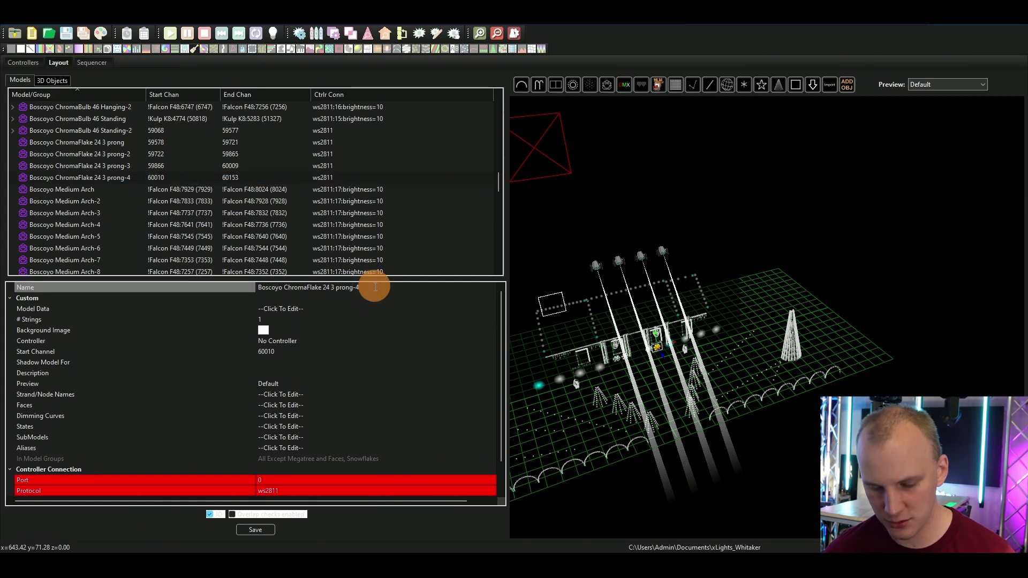
Step: Commit the name prong-4b and keep prong-4 as its alias
{"action": "key", "text": "Return"}
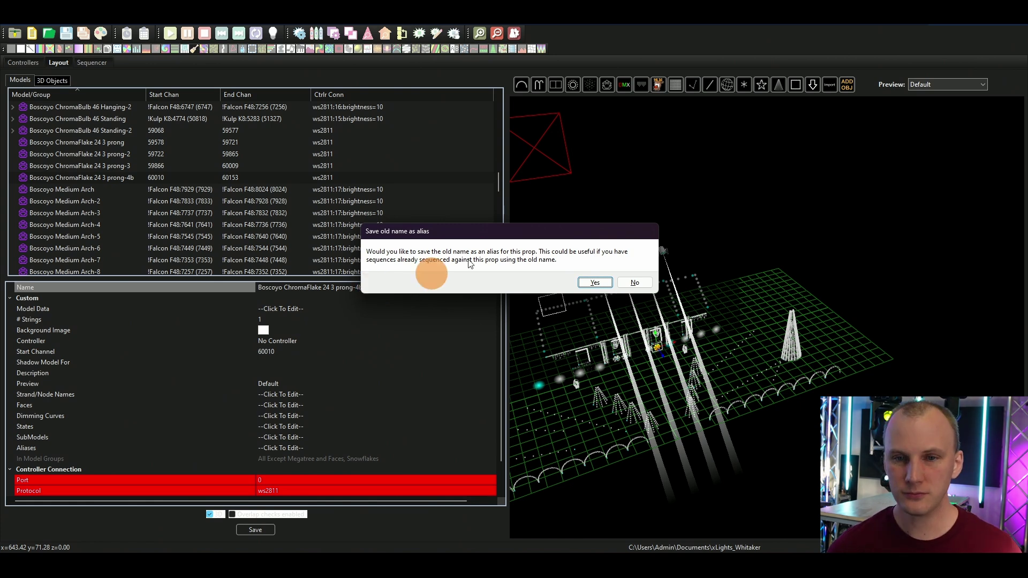
{"action": "left_click", "coordinate": [599, 284]}
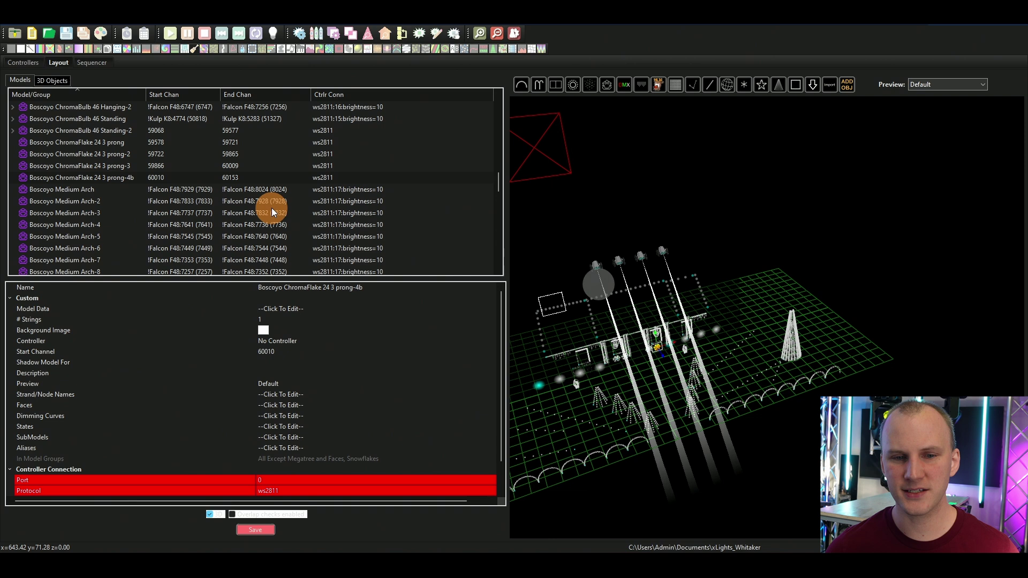
{"action": "left_click", "coordinate": [49, 447]}
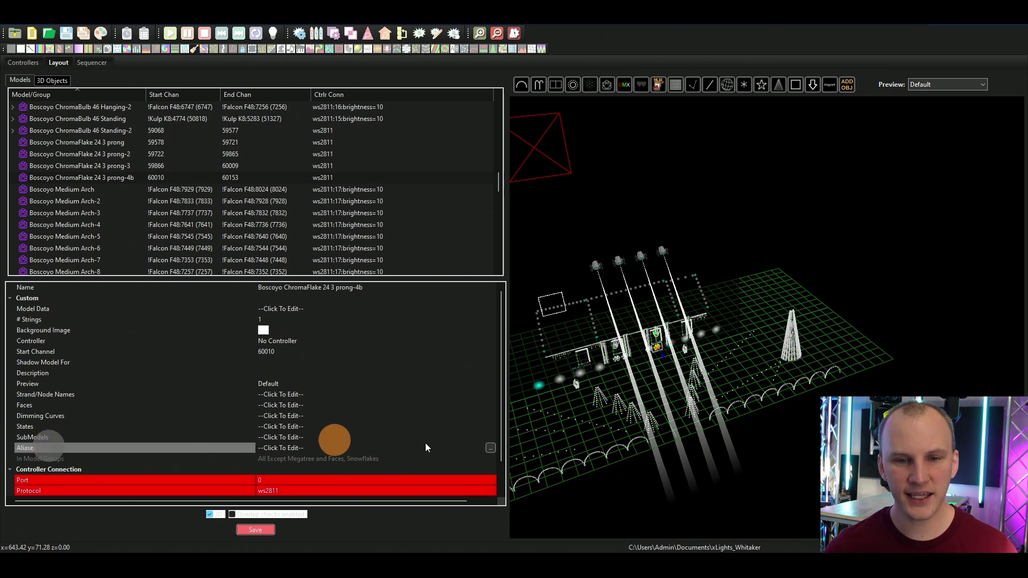
{"action": "left_click", "coordinate": [490, 447]}
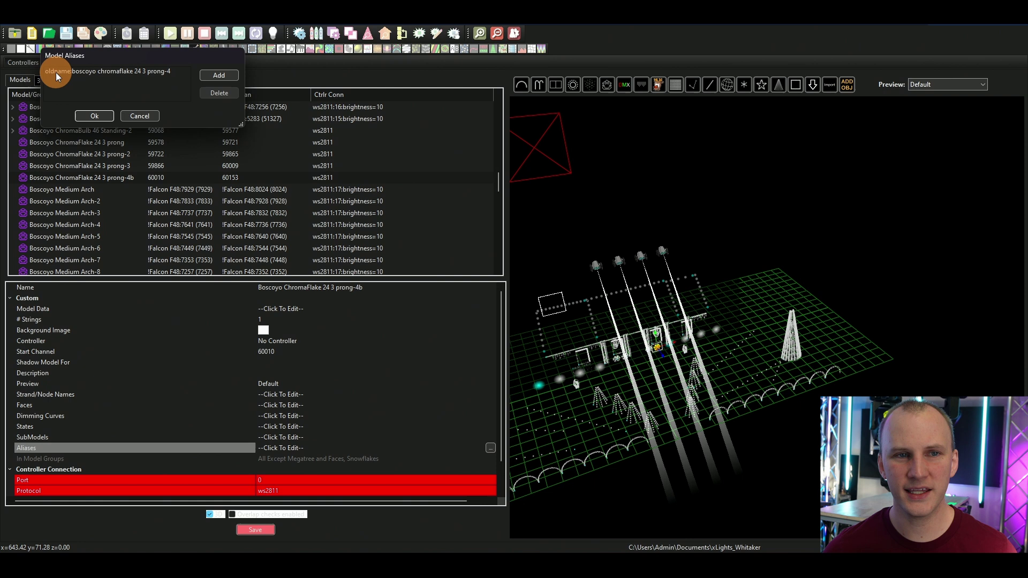
{"action": "left_click", "coordinate": [214, 75]}
{"action": "left_click", "coordinate": [211, 113]}
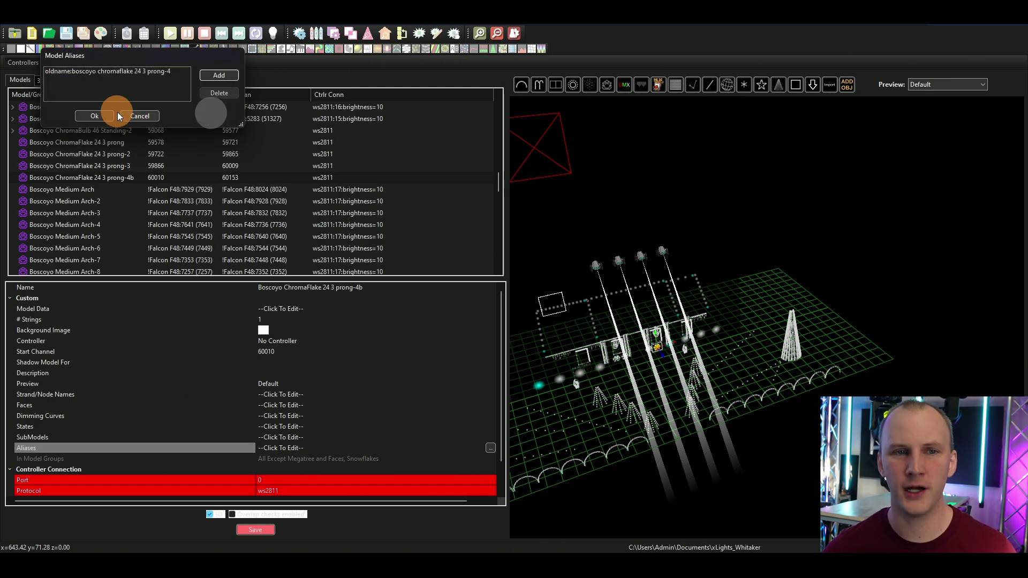
{"action": "left_click", "coordinate": [107, 115]}
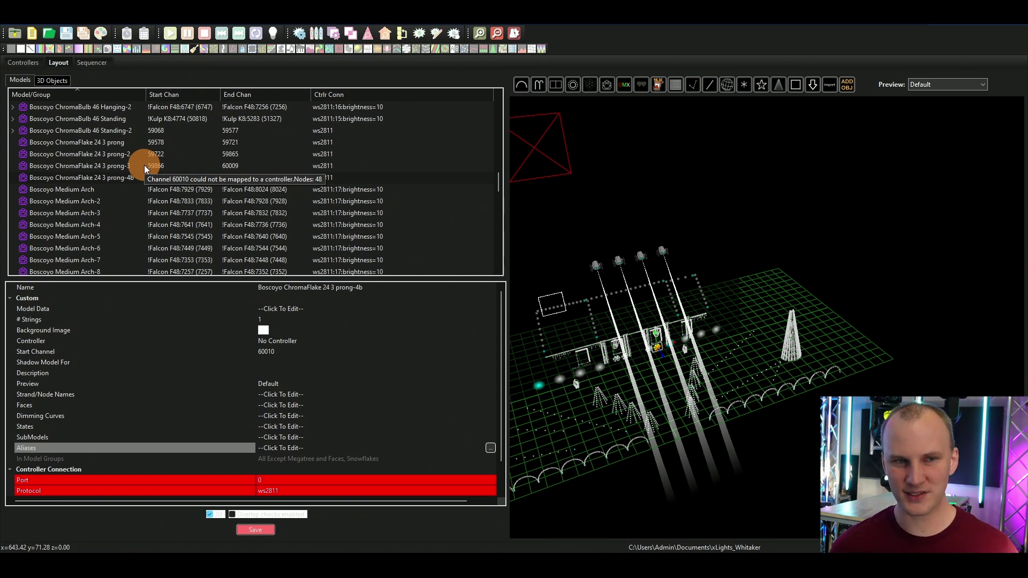
{"action": "left_click", "coordinate": [133, 177]}
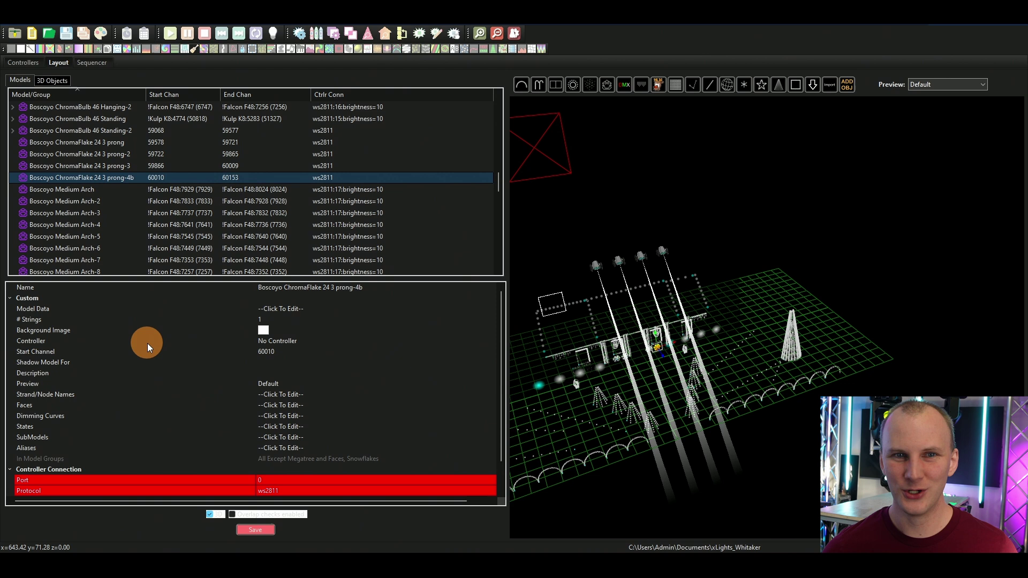
Step: Create a new 20fps Quick Start sequence with Go Tell It On The Mountain as audio
{"action": "left_click", "coordinate": [35, 33]}
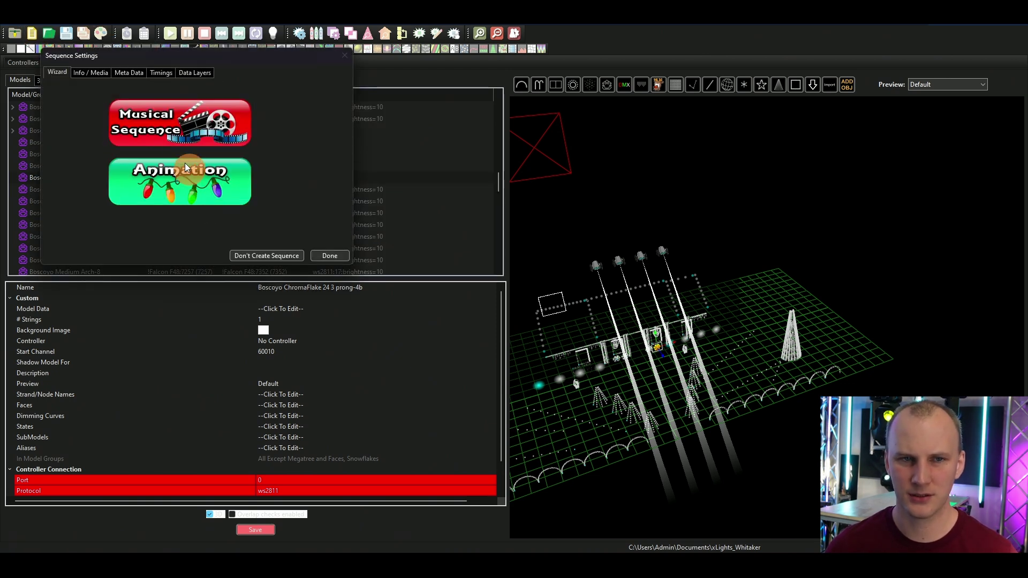
{"action": "left_click", "coordinate": [139, 180]}
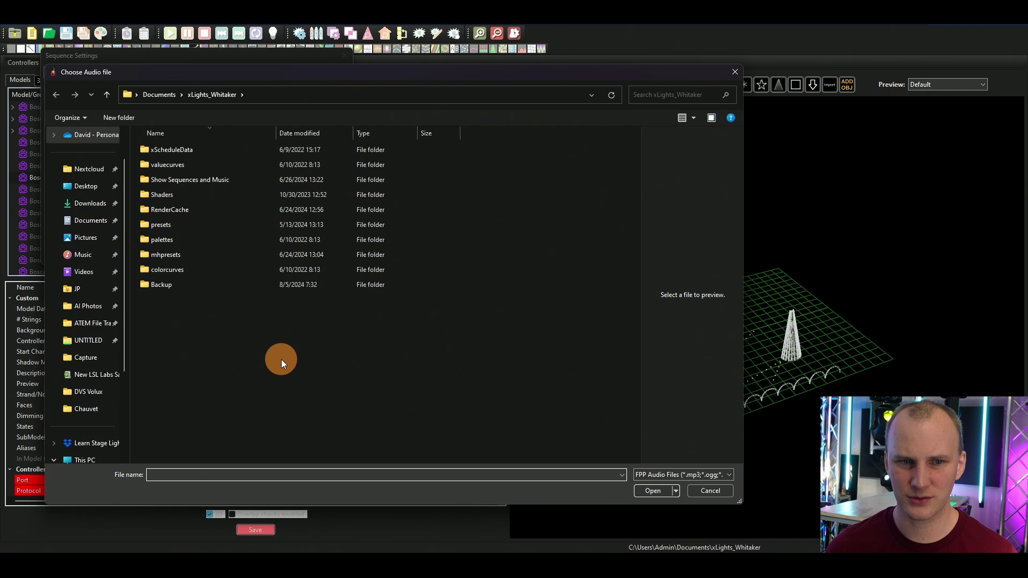
{"action": "double_click", "coordinate": [165, 181]}
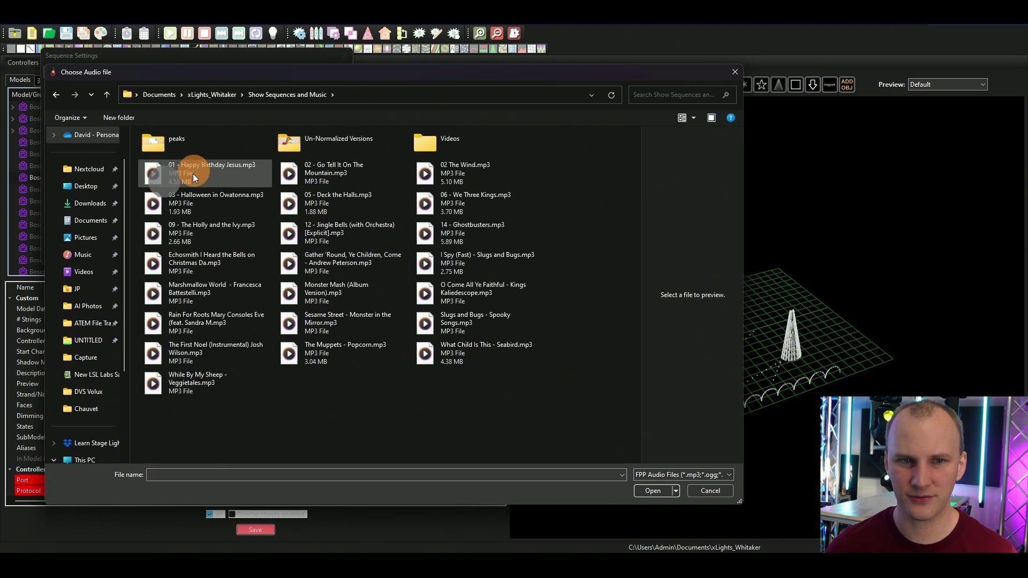
{"action": "double_click", "coordinate": [347, 176]}
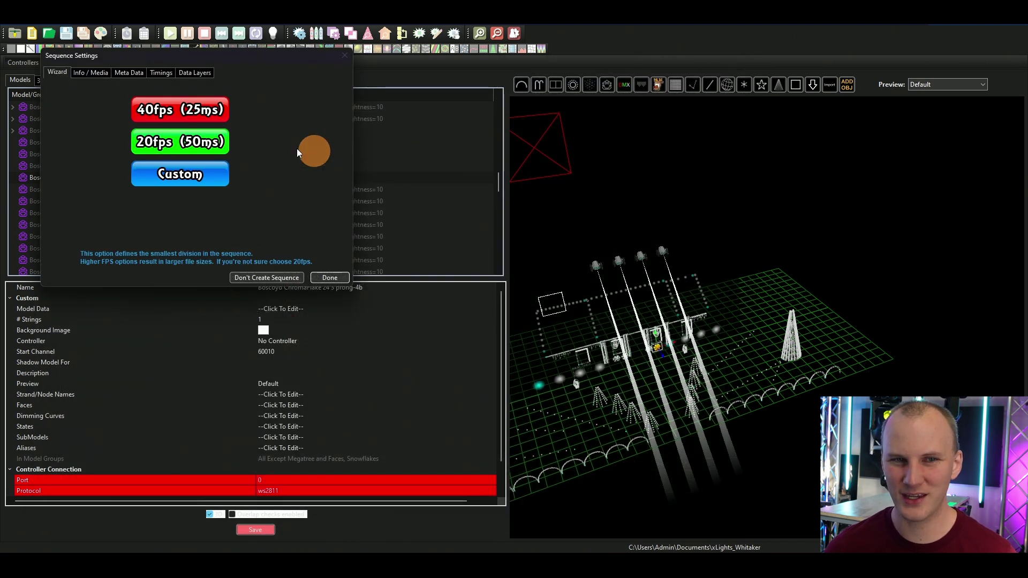
{"action": "left_click", "coordinate": [186, 145]}
{"action": "left_click", "coordinate": [202, 162]}
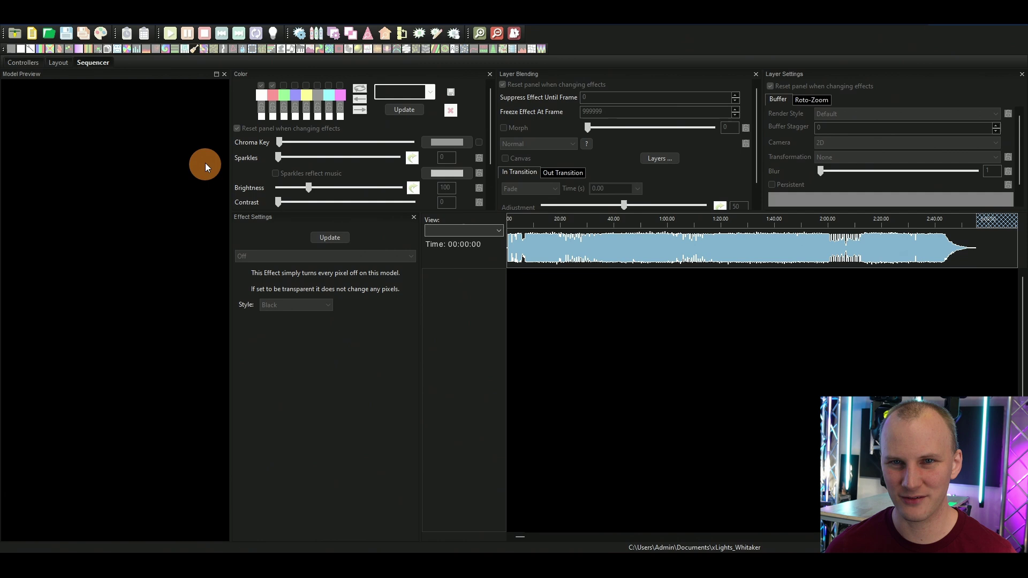
Step: Import effects, browsing the Dropbox xLights Sequences folder to the Big Bad Voodoo Daddy zip
{"action": "left_click", "coordinate": [125, 33]}
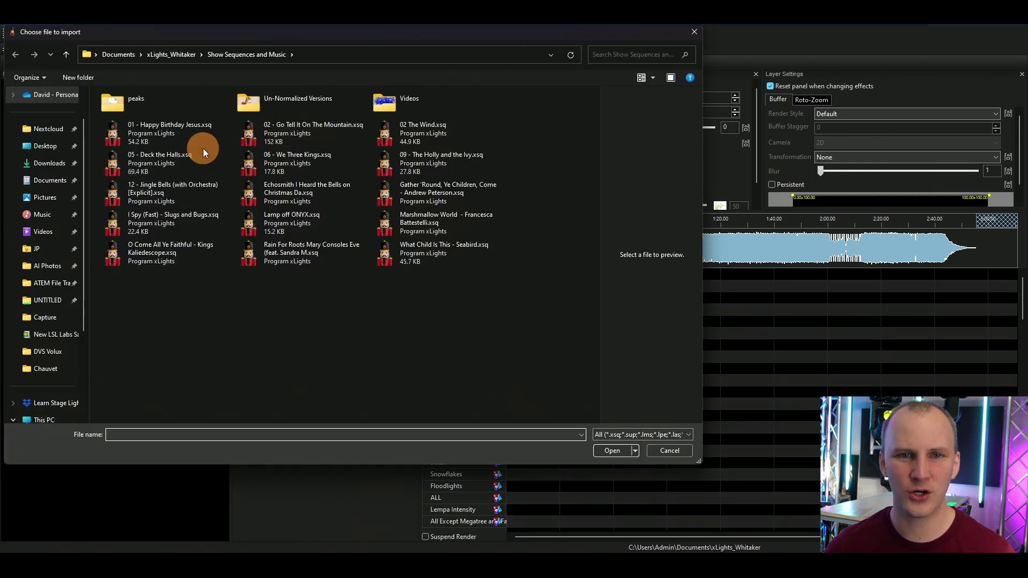
{"action": "scroll", "coordinate": [75, 271], "scroll_direction": "down", "scroll_amount": 2}
{"action": "left_click", "coordinate": [70, 279]}
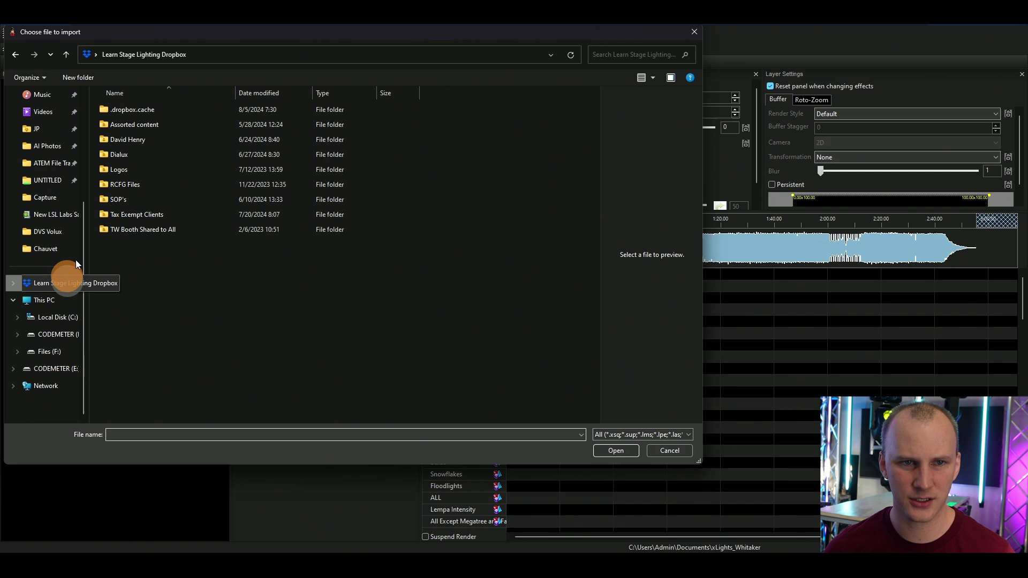
{"action": "double_click", "coordinate": [158, 140]}
{"action": "left_click", "coordinate": [163, 156]}
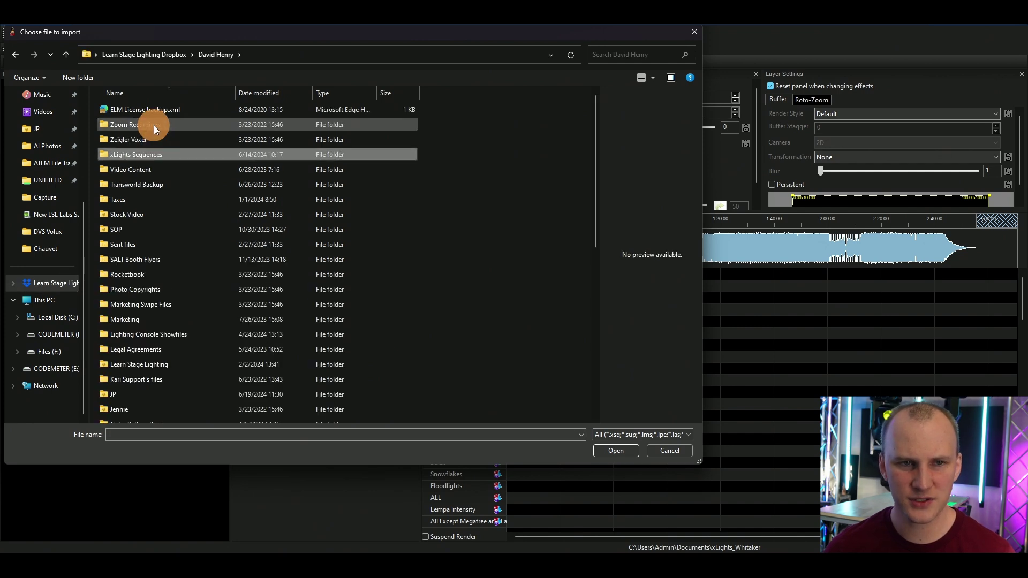
{"action": "double_click", "coordinate": [163, 157]}
{"action": "left_click", "coordinate": [175, 182]}
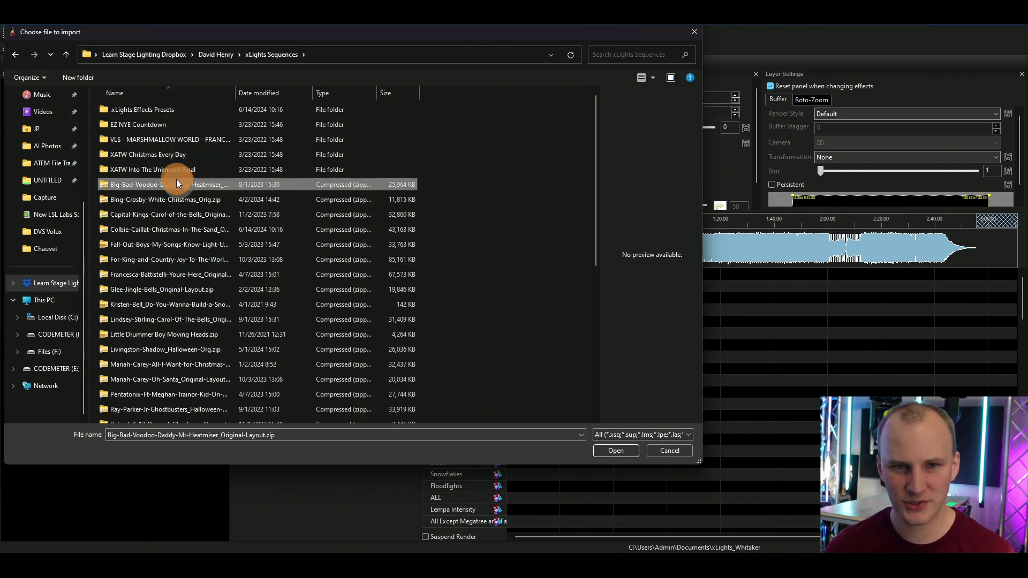
Step: Open the Big Bad Voodoo Daddy zip and Auto Map its source models
{"action": "double_click", "coordinate": [181, 184]}
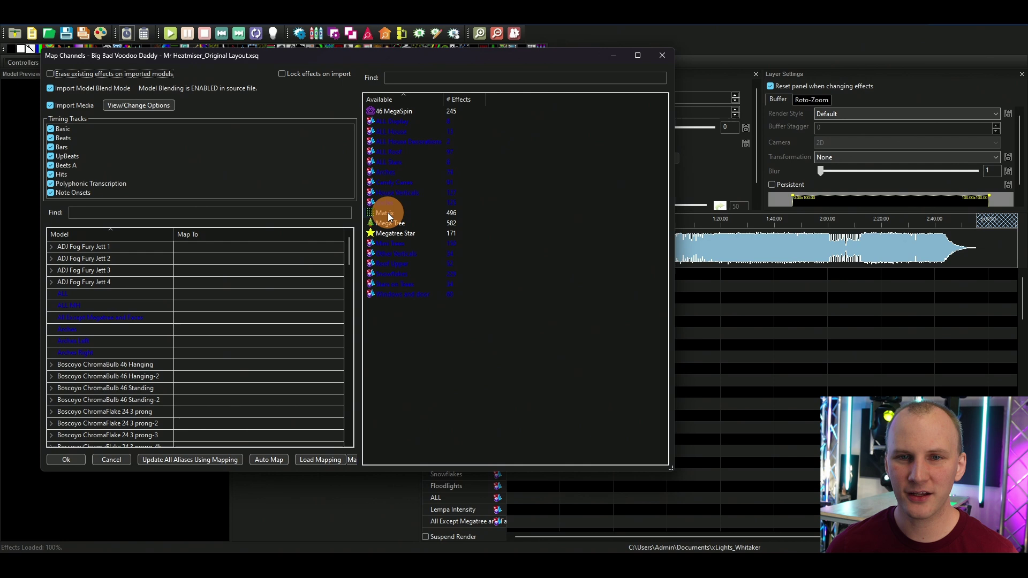
{"action": "left_click", "coordinate": [384, 111]}
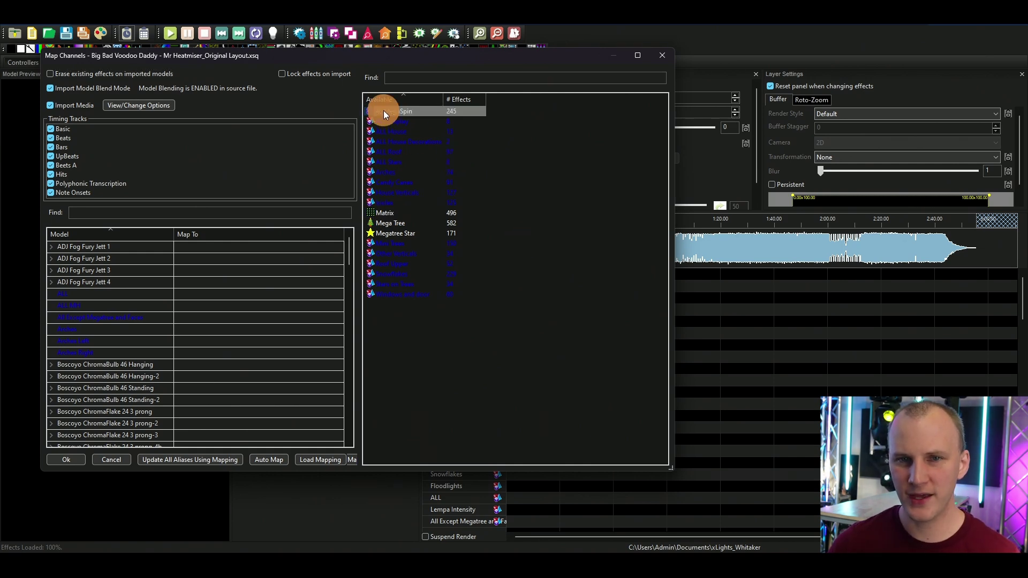
{"action": "left_click", "coordinate": [397, 223]}
{"action": "left_click", "coordinate": [401, 234]}
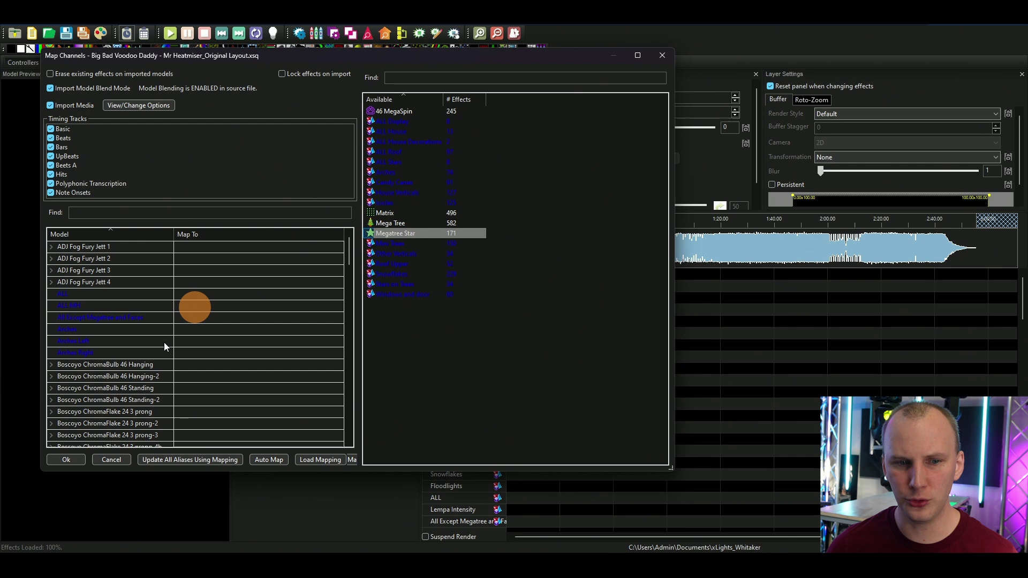
{"action": "left_click", "coordinate": [259, 460]}
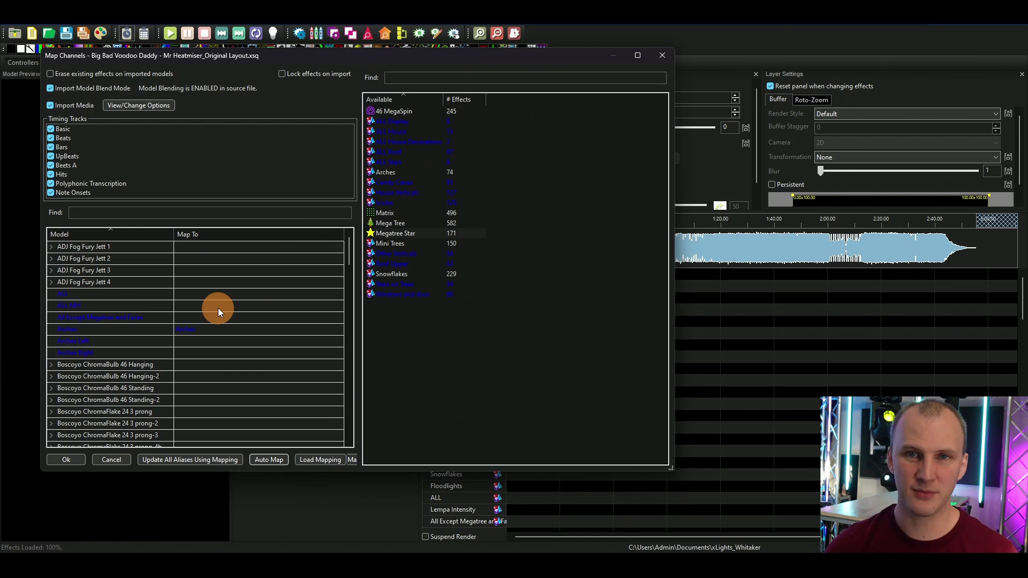
Step: Map the ALL Display source group onto ALL and save the mappings as aliases
{"action": "scroll", "coordinate": [223, 316], "scroll_direction": "down", "scroll_amount": 10}
{"action": "scroll", "coordinate": [224, 317], "scroll_direction": "up", "scroll_amount": 10}
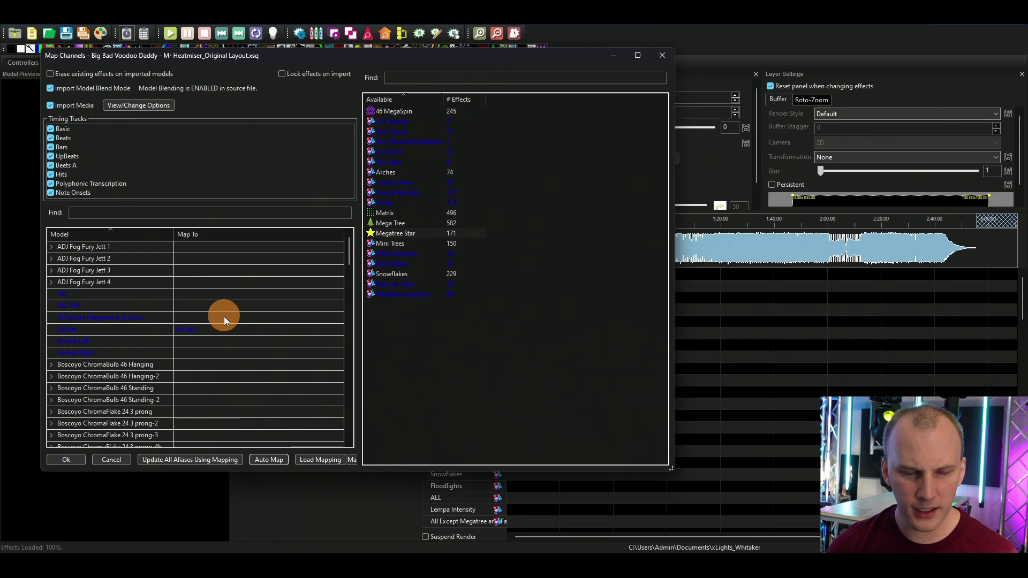
{"action": "scroll", "coordinate": [150, 363], "scroll_direction": "down", "scroll_amount": 3}
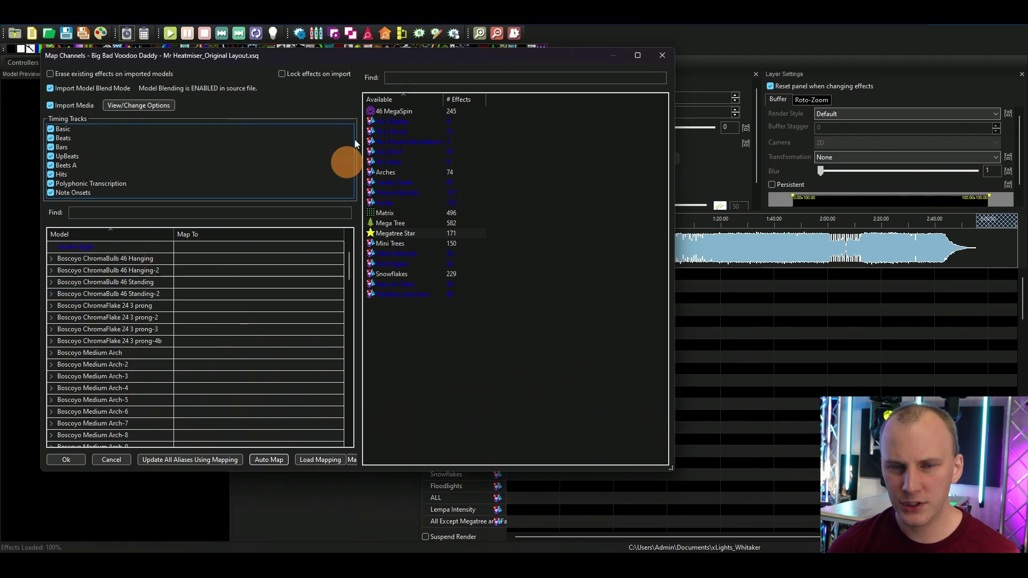
{"action": "scroll", "coordinate": [284, 352], "scroll_direction": "up", "scroll_amount": 2}
{"action": "scroll", "coordinate": [284, 352], "scroll_direction": "down", "scroll_amount": 3}
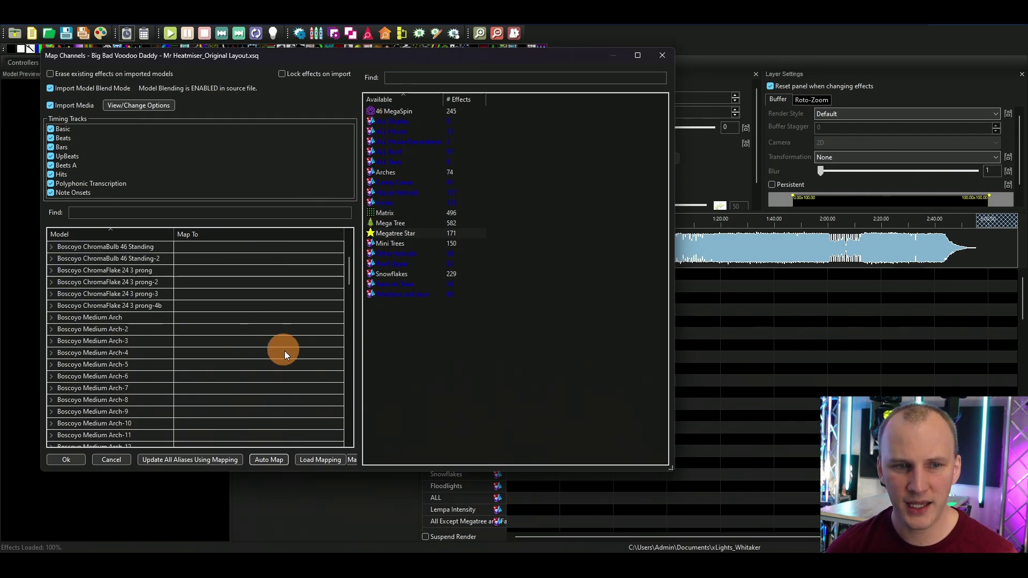
{"action": "scroll", "coordinate": [285, 352], "scroll_direction": "up", "scroll_amount": 4}
{"action": "left_click", "coordinate": [388, 124]}
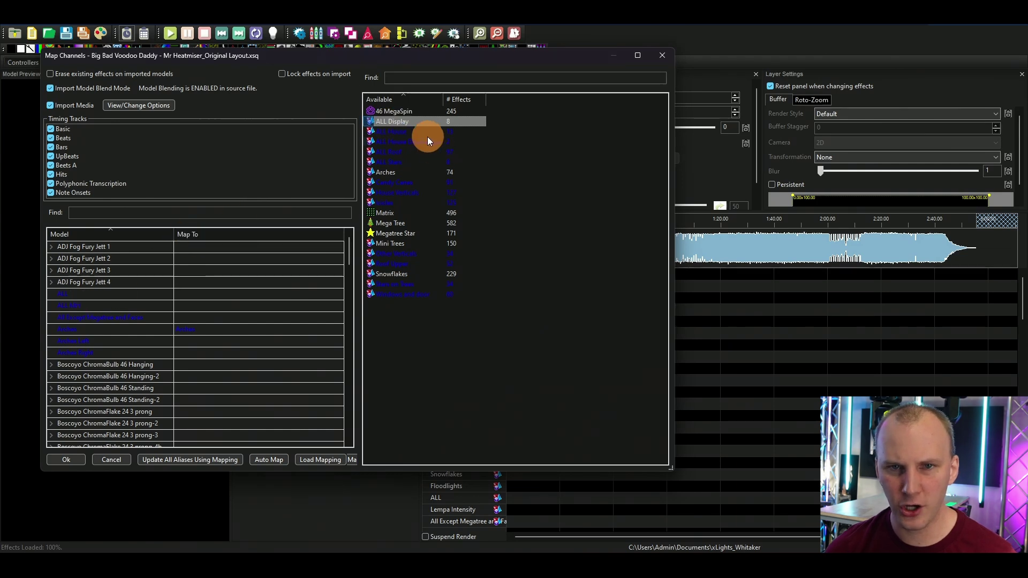
{"action": "left_click_drag", "start_coordinate": [406, 117], "coordinate": [181, 294]}
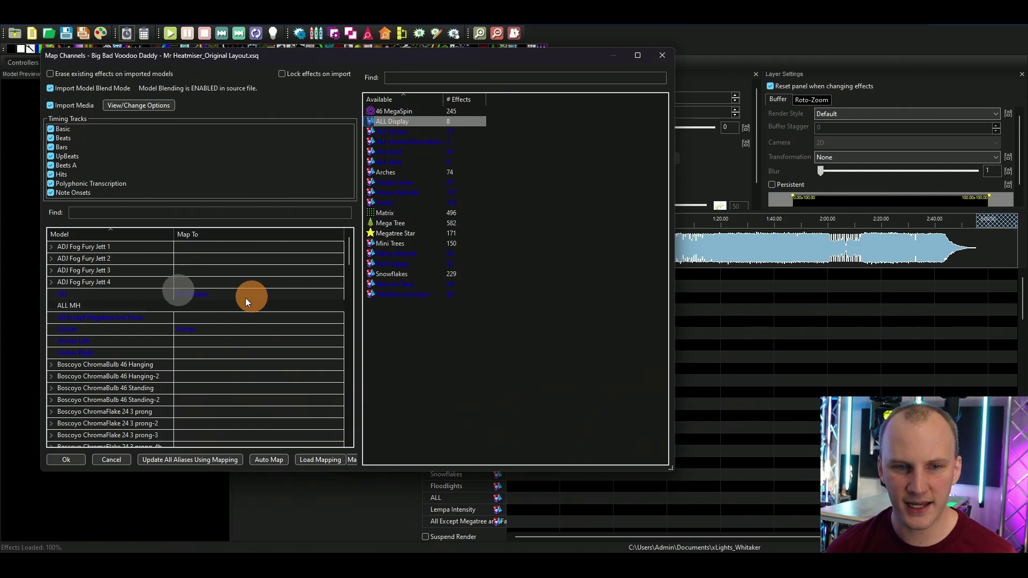
{"action": "left_click", "coordinate": [172, 461]}
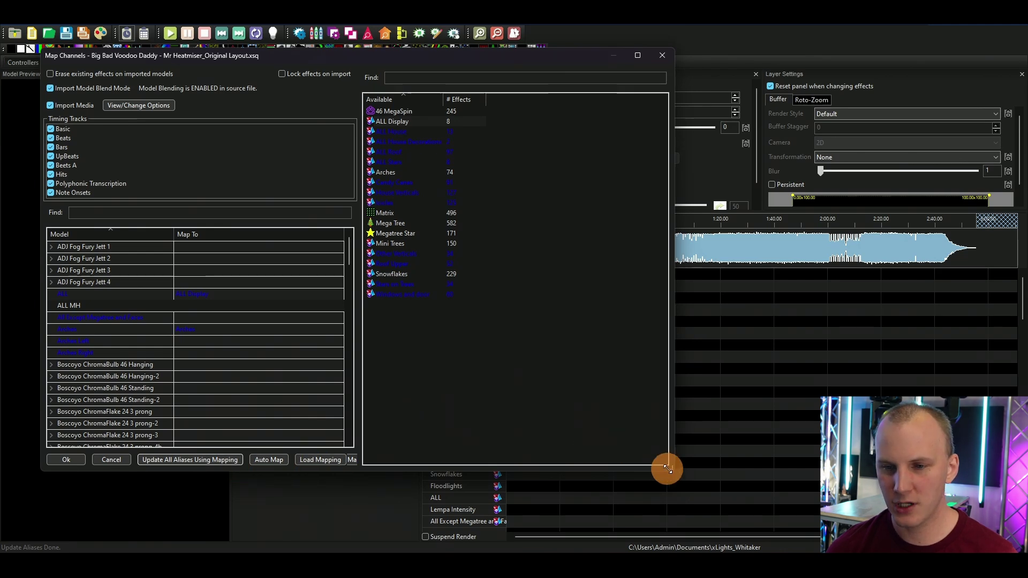
Step: Enlarge the Map Channels window, then back out of cancelling the import
{"action": "left_click_drag", "start_coordinate": [668, 469], "coordinate": [881, 482]}
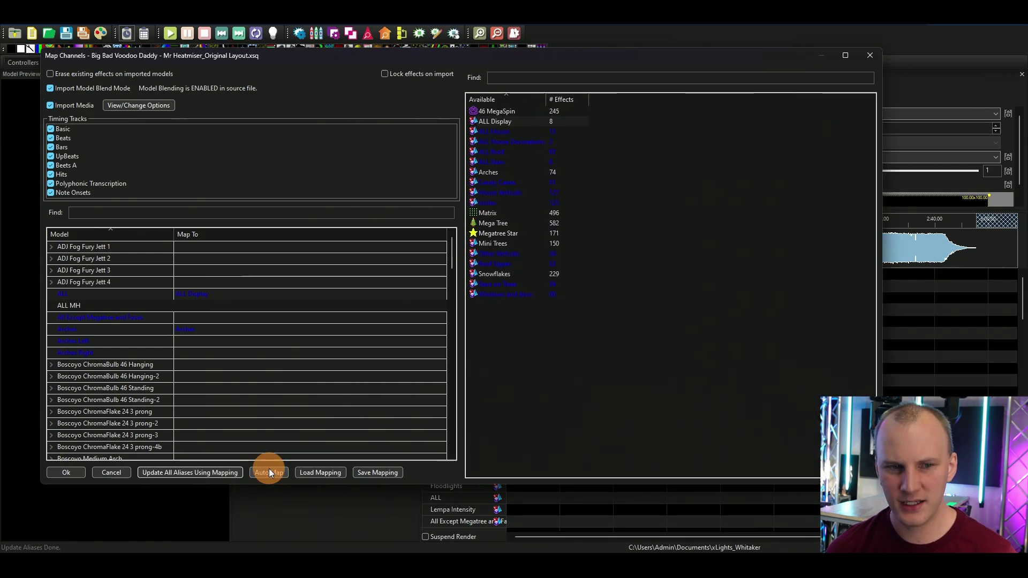
{"action": "left_click", "coordinate": [108, 472]}
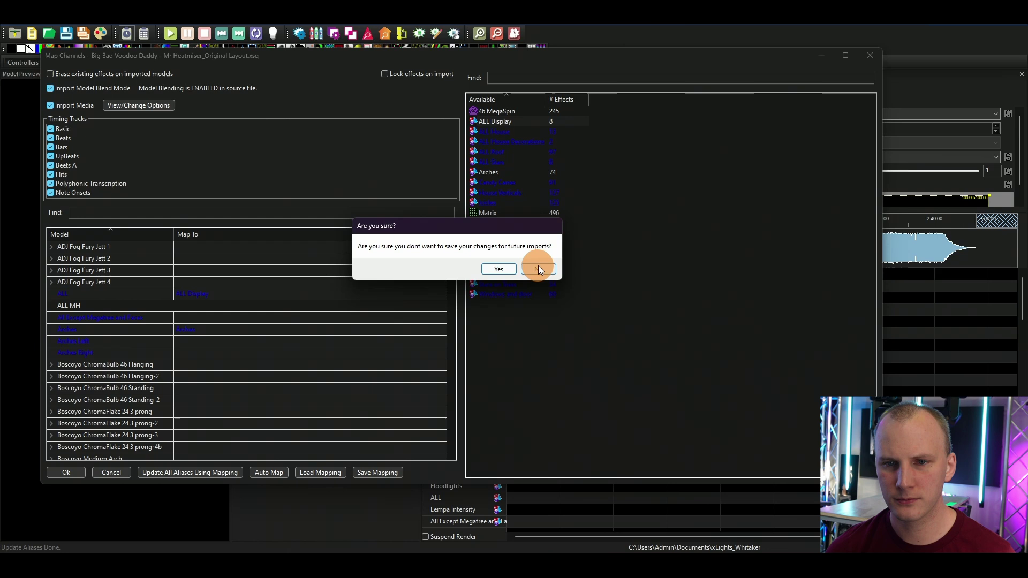
{"action": "left_click", "coordinate": [538, 267]}
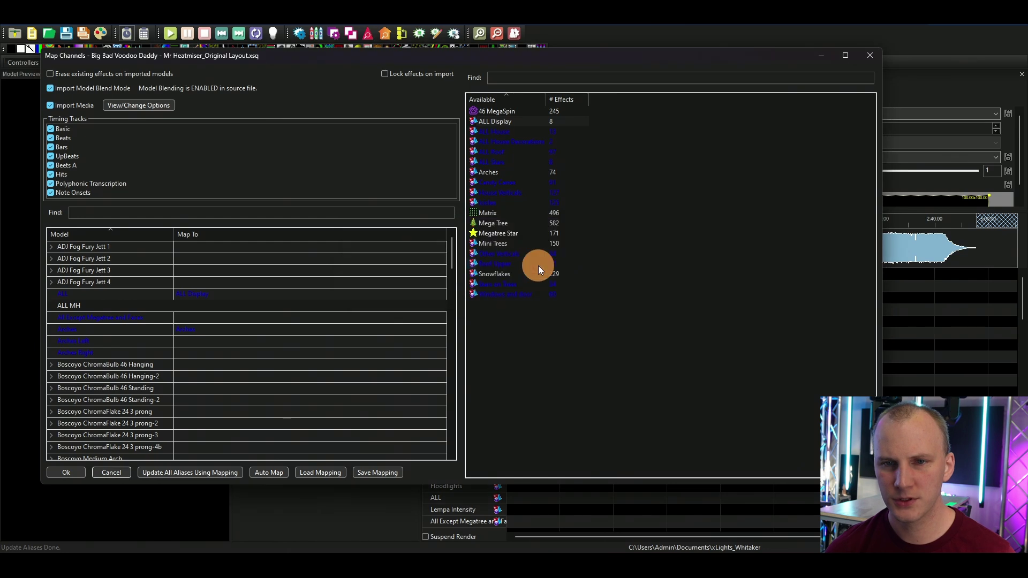
Step: Re-import the Big Bad Voodoo Daddy sequence and Auto Map it, matching ALL Display to ALL
{"action": "left_click", "coordinate": [864, 60]}
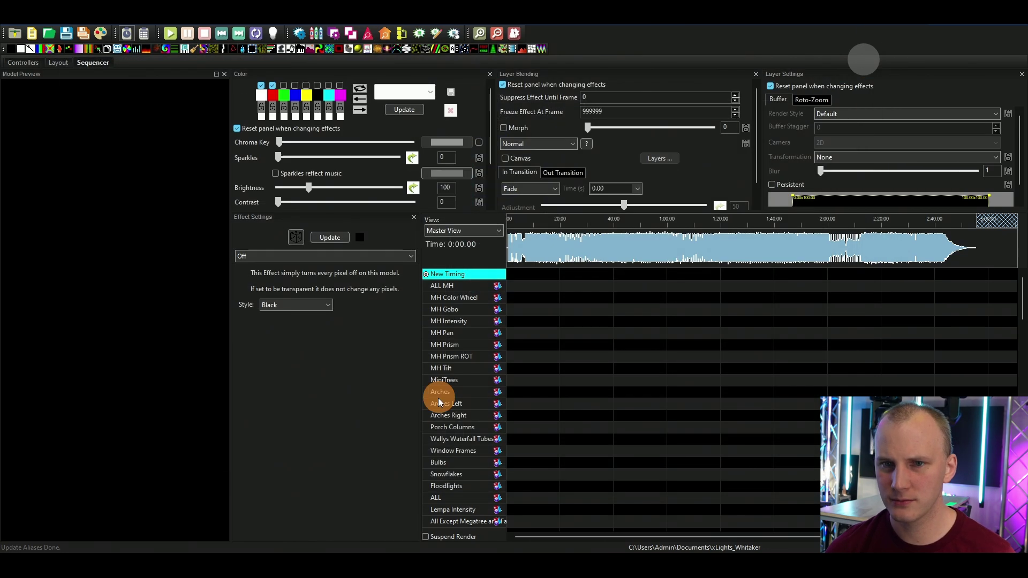
{"action": "left_click", "coordinate": [122, 36]}
{"action": "double_click", "coordinate": [188, 188]}
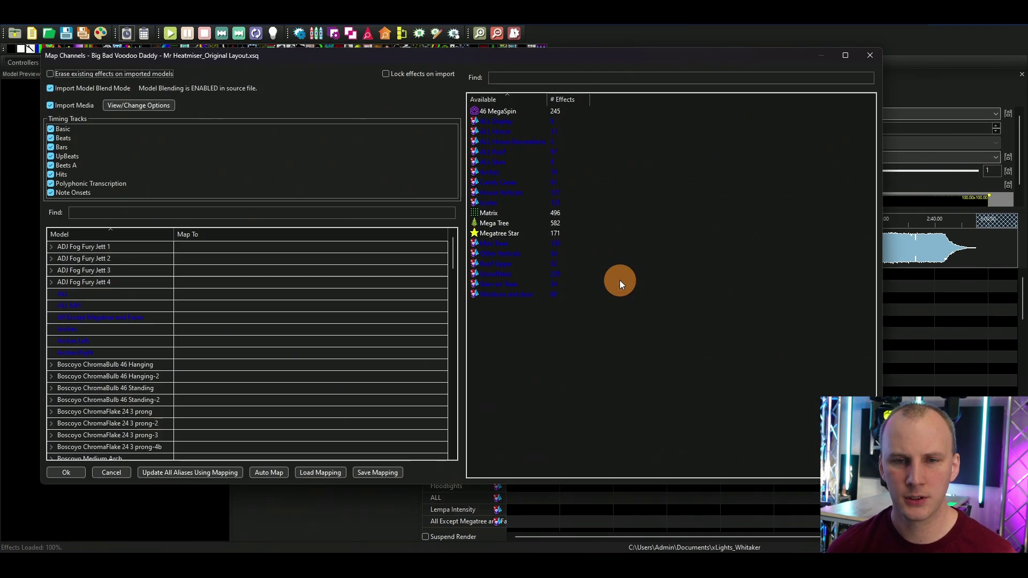
{"action": "left_click", "coordinate": [272, 472]}
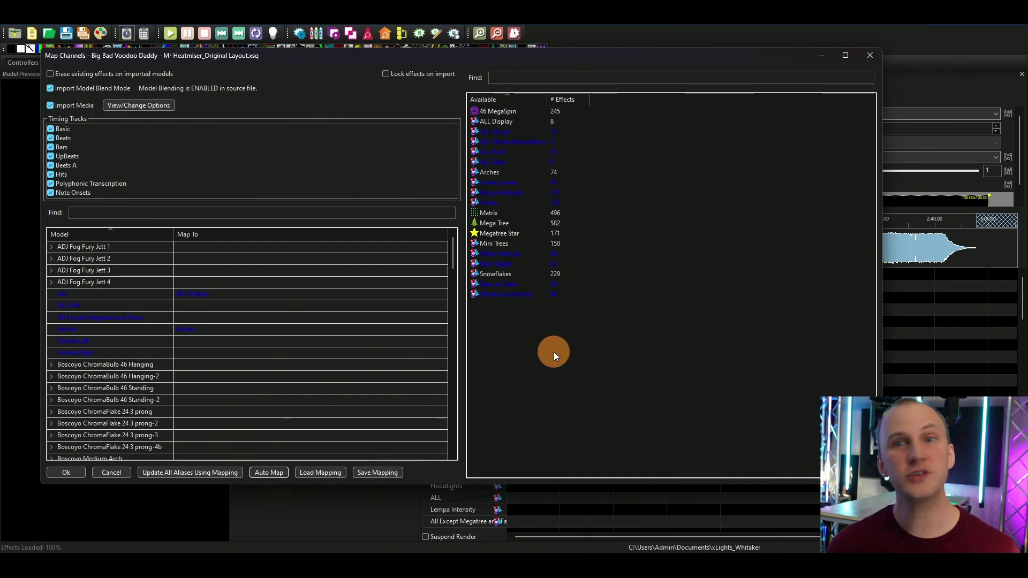
Step: Finish the import, go to the Layout tab and select the ALL group
{"action": "left_click", "coordinate": [871, 54]}
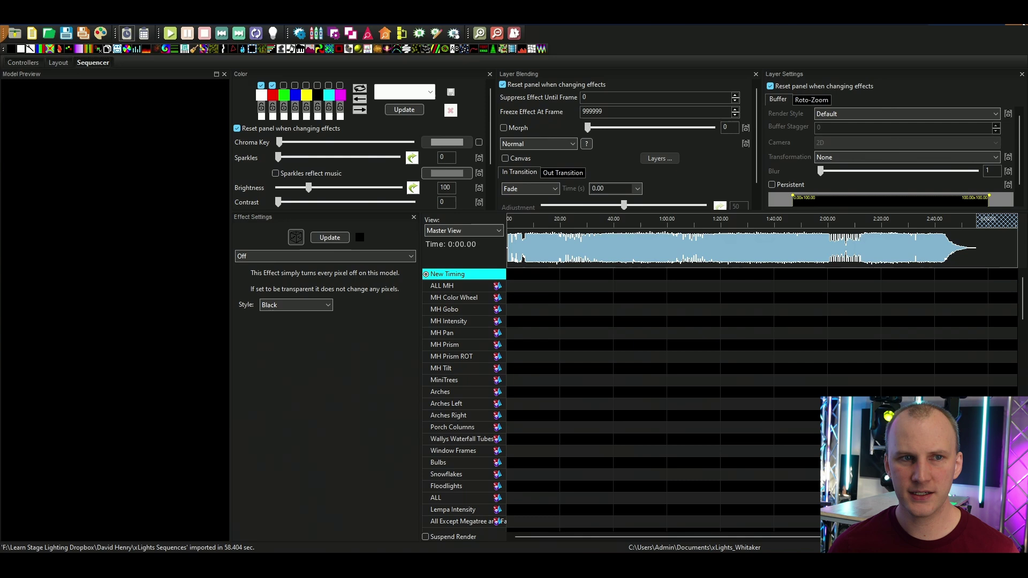
{"action": "left_click", "coordinate": [58, 63]}
{"action": "left_click", "coordinate": [95, 144]}
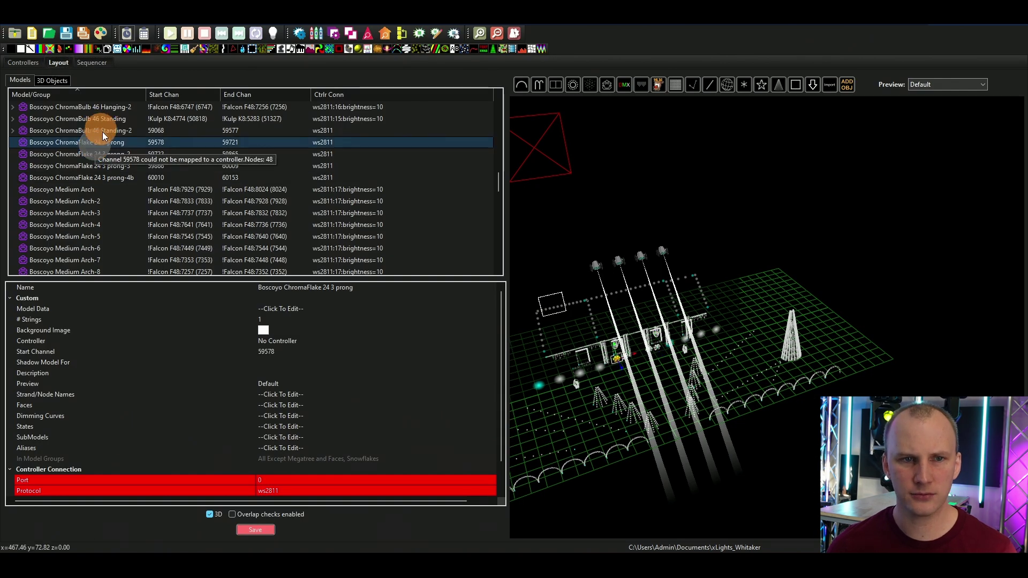
{"action": "scroll", "coordinate": [79, 200], "scroll_direction": "up", "scroll_amount": 15}
{"action": "left_click", "coordinate": [46, 106]}
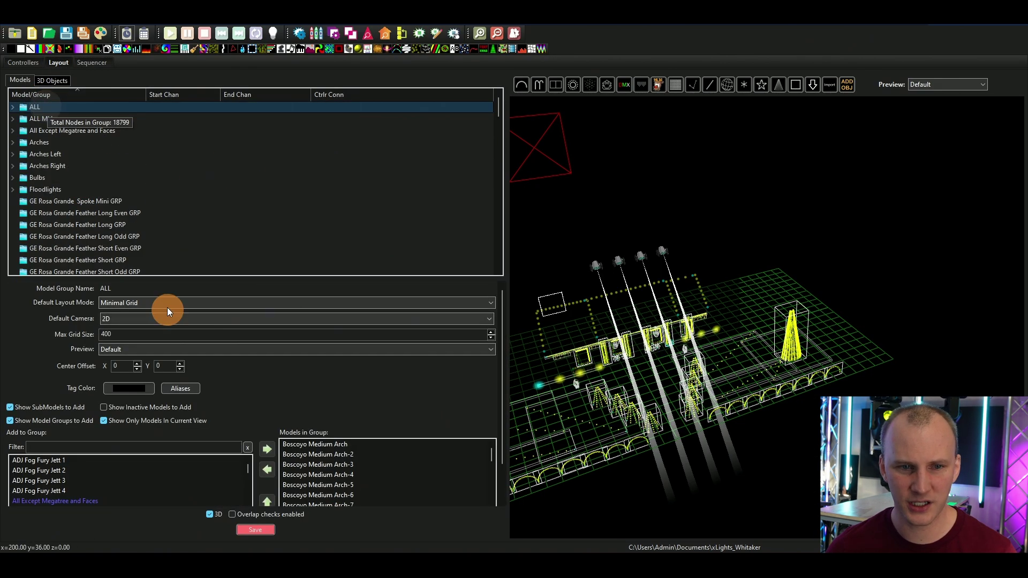
Step: Review the ALL group's options and properties alongside the Arches and ALL MH groups
{"action": "right_click", "coordinate": [48, 108]}
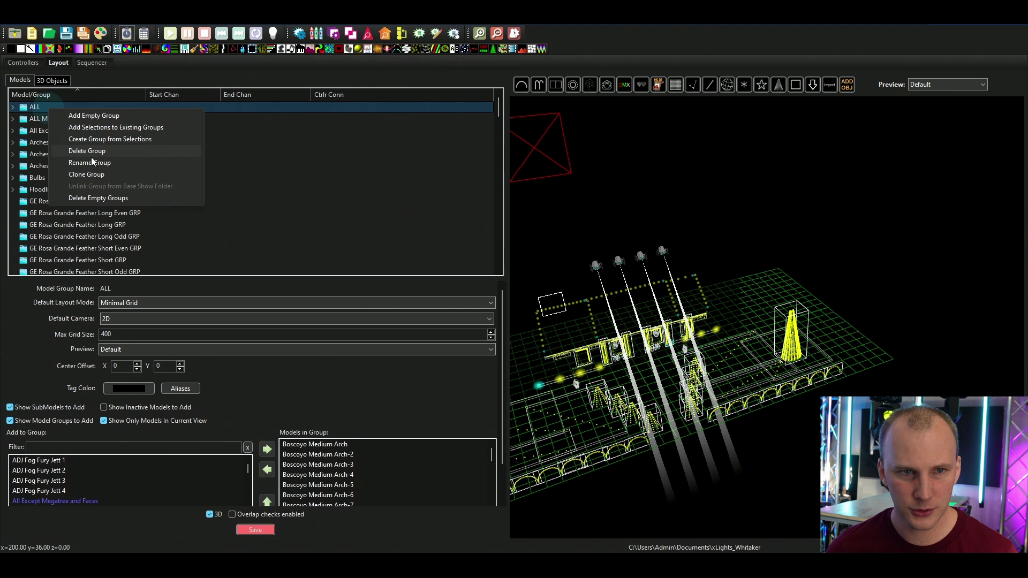
{"action": "left_click", "coordinate": [348, 143]}
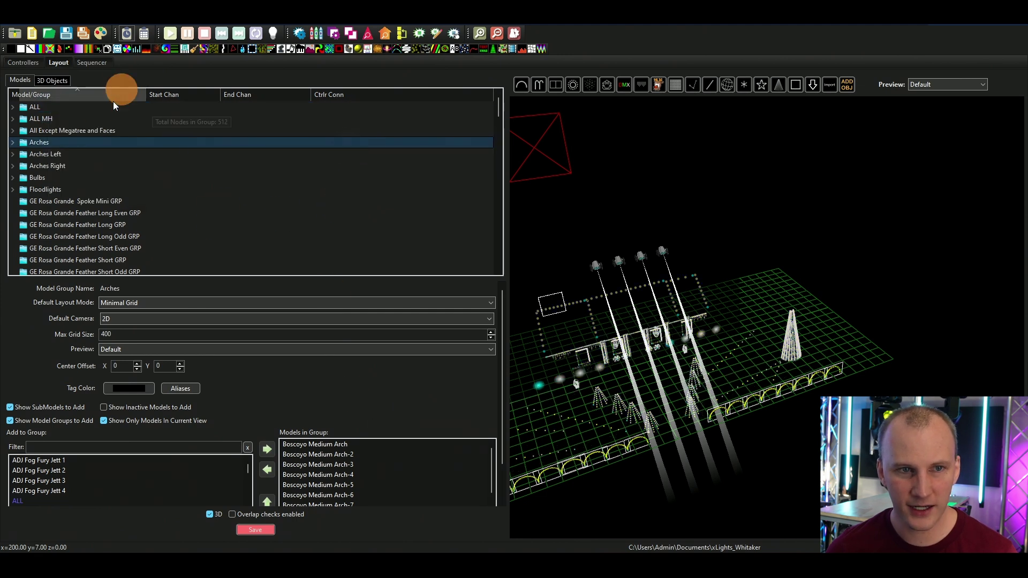
{"action": "left_click", "coordinate": [75, 114]}
{"action": "left_click", "coordinate": [77, 109]}
{"action": "left_click", "coordinate": [204, 375]}
{"action": "left_click", "coordinate": [225, 392]}
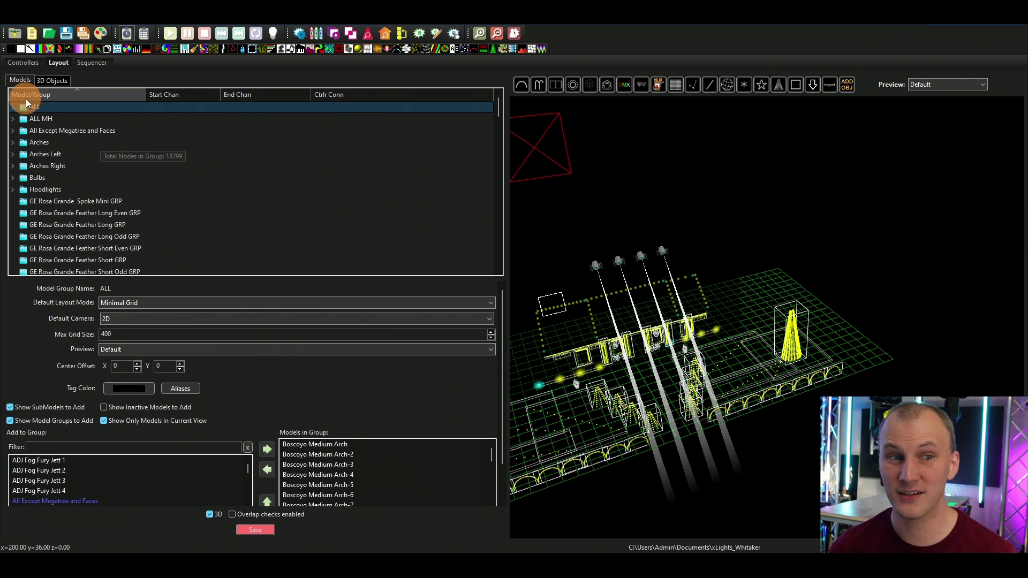
{"action": "mouse_move", "coordinate": [128, 130]}
{"action": "scroll", "coordinate": [127, 128], "scroll_direction": "down", "scroll_amount": 12}
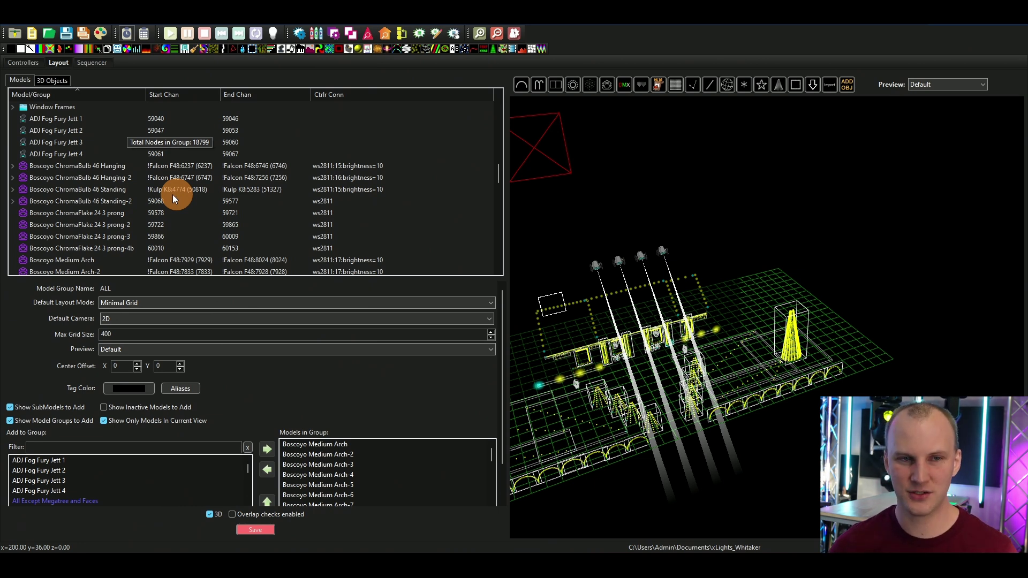
Step: Add the alias 'a' to the Boscoyo ChromaBulb 46 Hanging model
{"action": "right_click", "coordinate": [92, 164]}
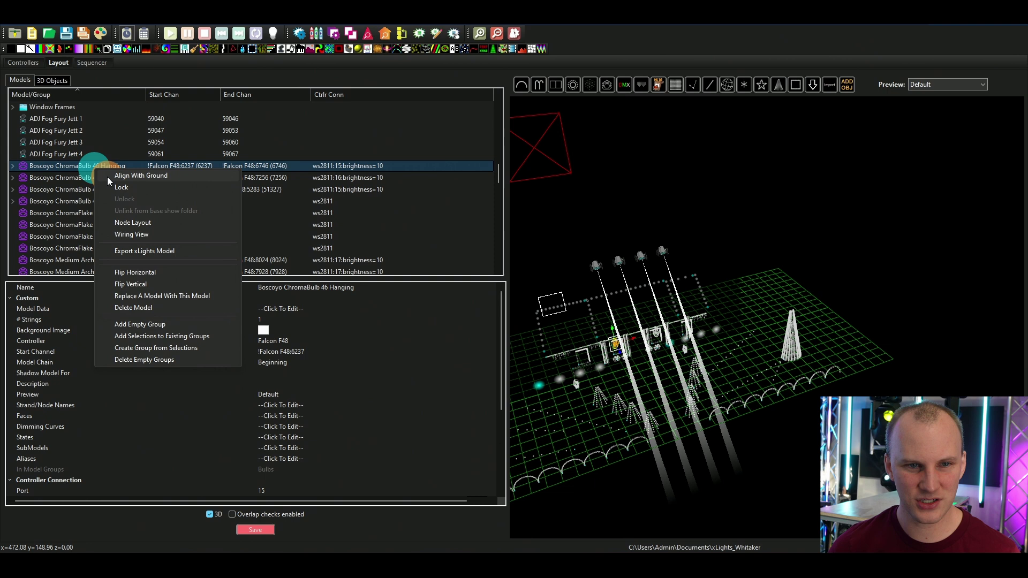
{"action": "left_click", "coordinate": [73, 169]}
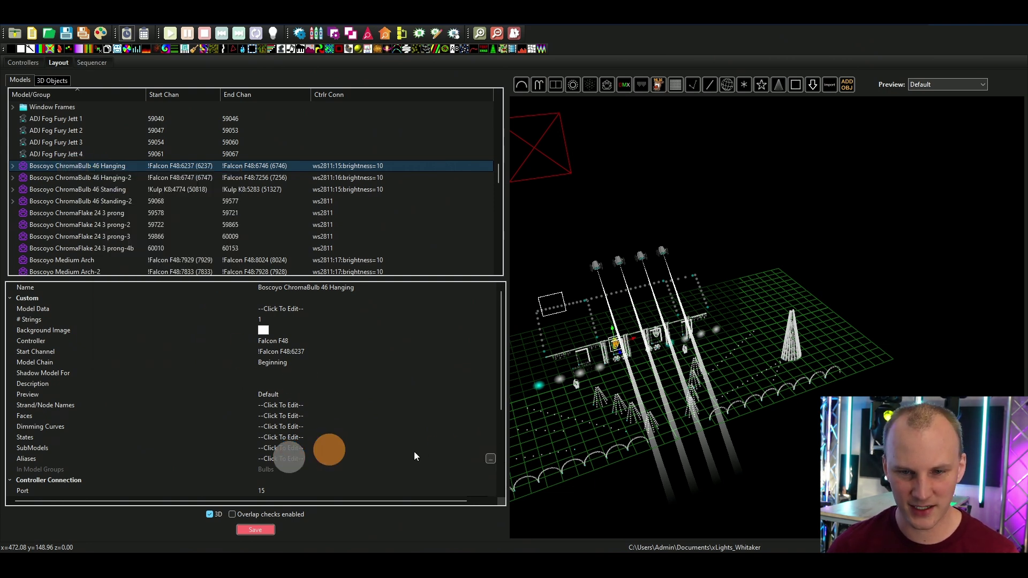
{"action": "left_click", "coordinate": [491, 459]}
{"action": "left_click", "coordinate": [158, 79]}
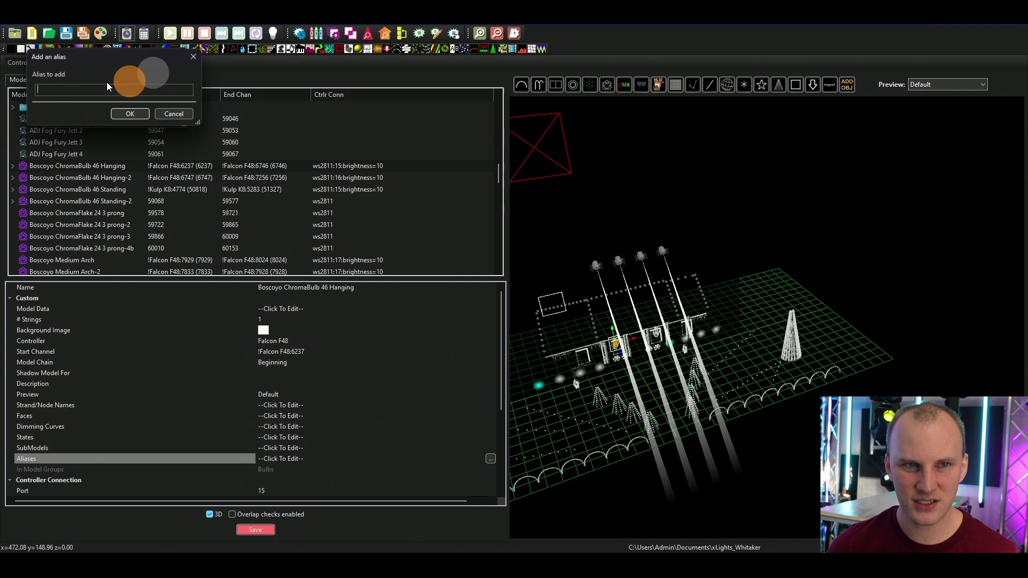
{"action": "type", "text": "a"}
{"action": "key", "text": "Return"}
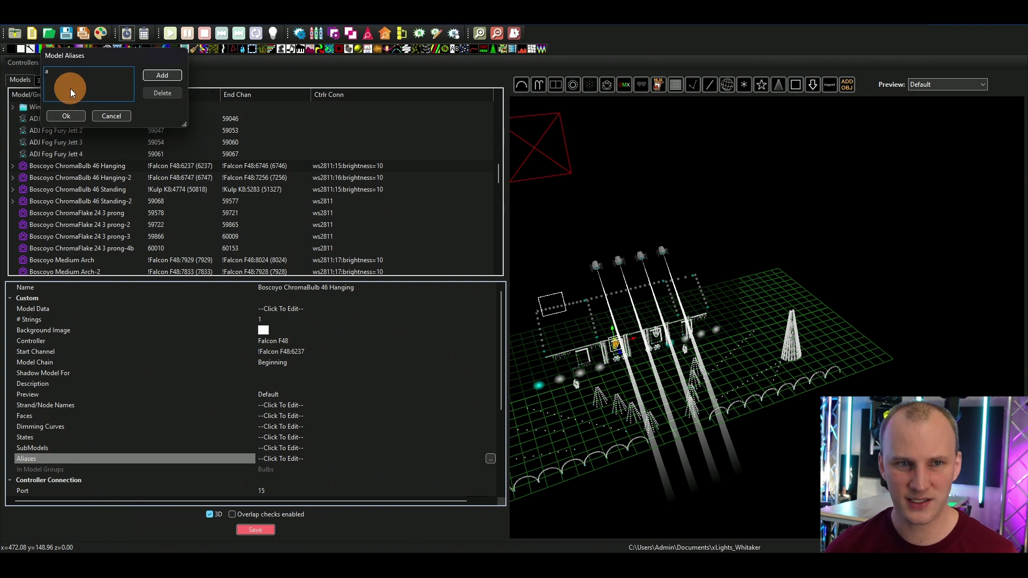
{"action": "left_click", "coordinate": [71, 112]}
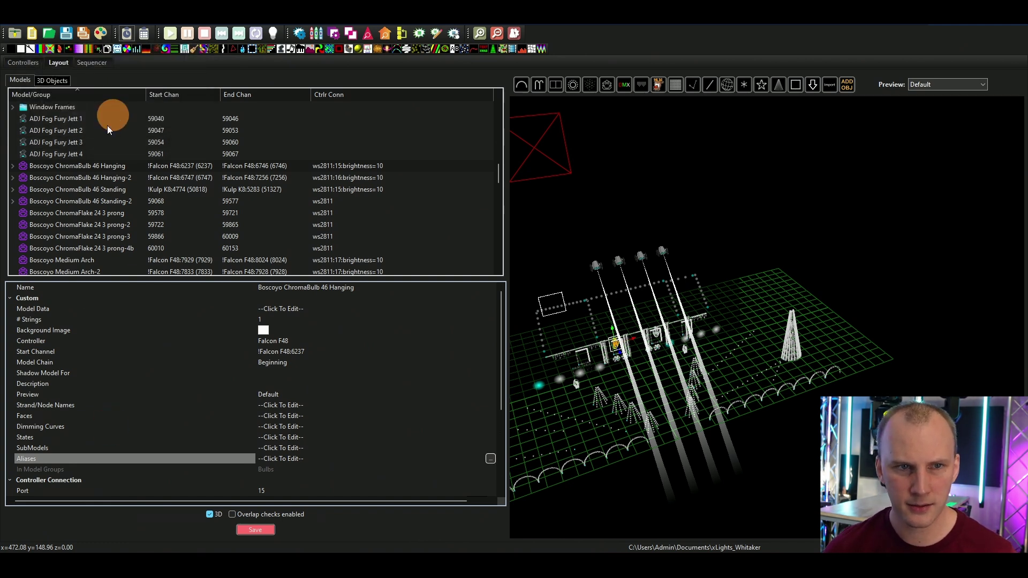
Step: Add the duplicate alias 'a' to Boscoyo ChromaBulb 46 Hanging-2, confirming the duplicate warning
{"action": "left_click", "coordinate": [67, 181]}
{"action": "left_click", "coordinate": [288, 462]}
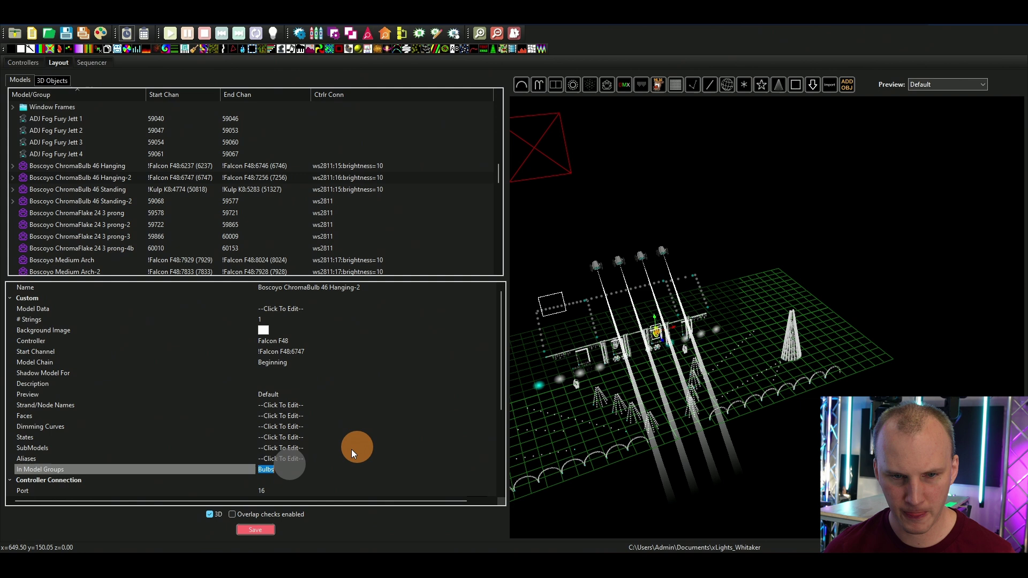
{"action": "left_click", "coordinate": [490, 459]}
{"action": "left_click", "coordinate": [145, 78]}
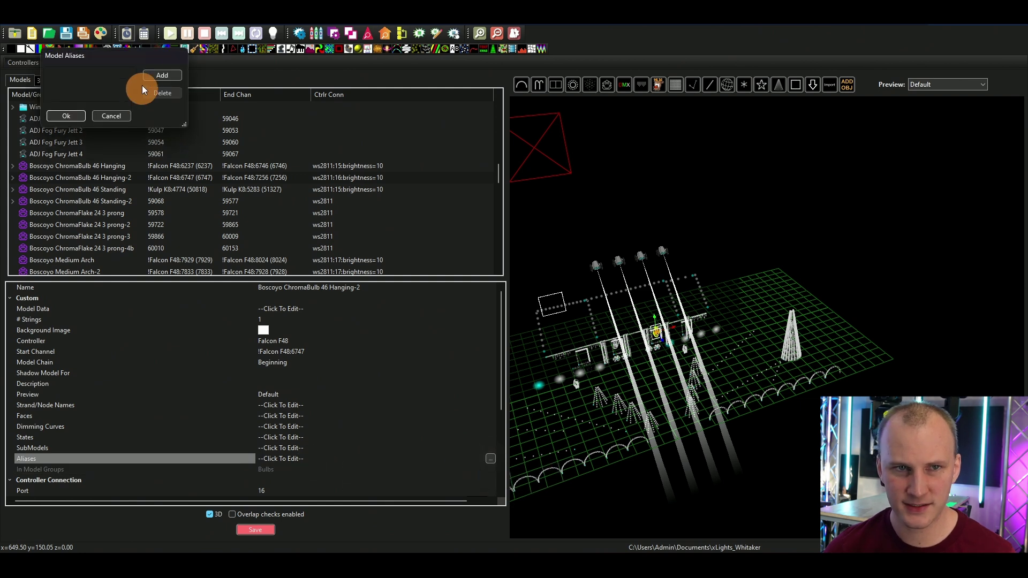
{"action": "type", "text": "a"}
{"action": "key", "text": "Return"}
{"action": "left_click", "coordinate": [91, 95]}
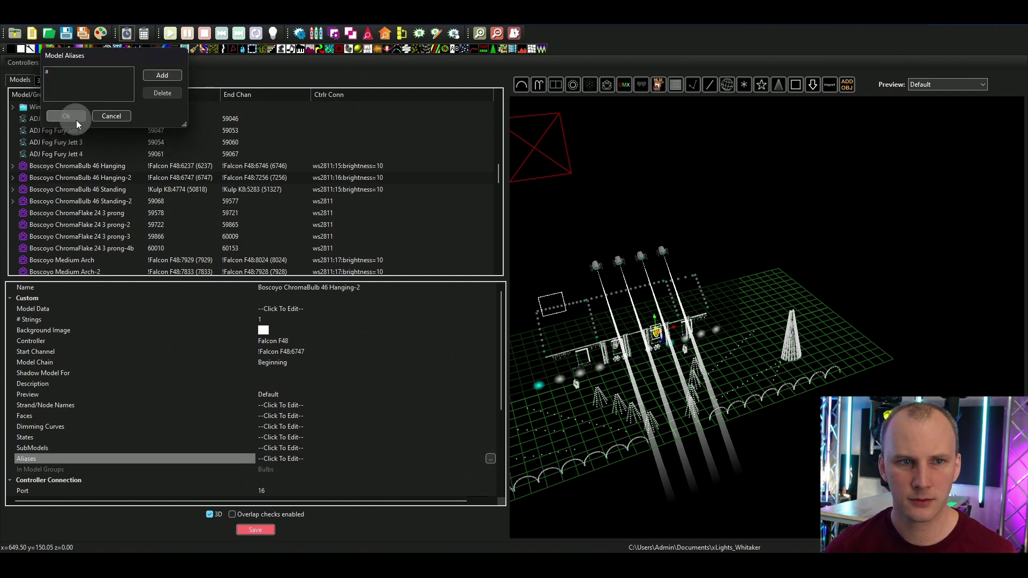
{"action": "left_click", "coordinate": [76, 119]}
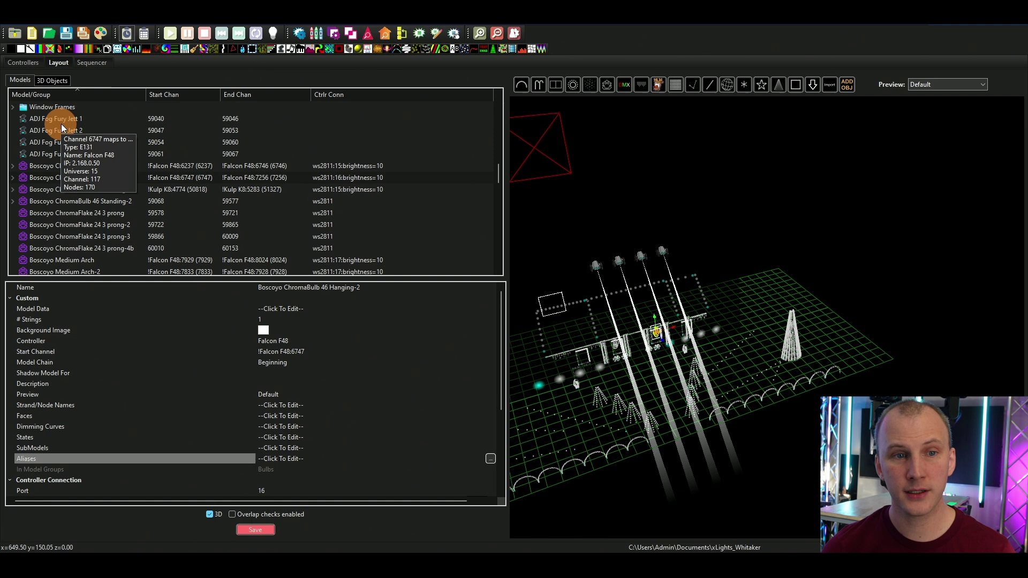
Step: Reopen the Hanging model's alias list to check it, closing without changes
{"action": "left_click", "coordinate": [57, 165]}
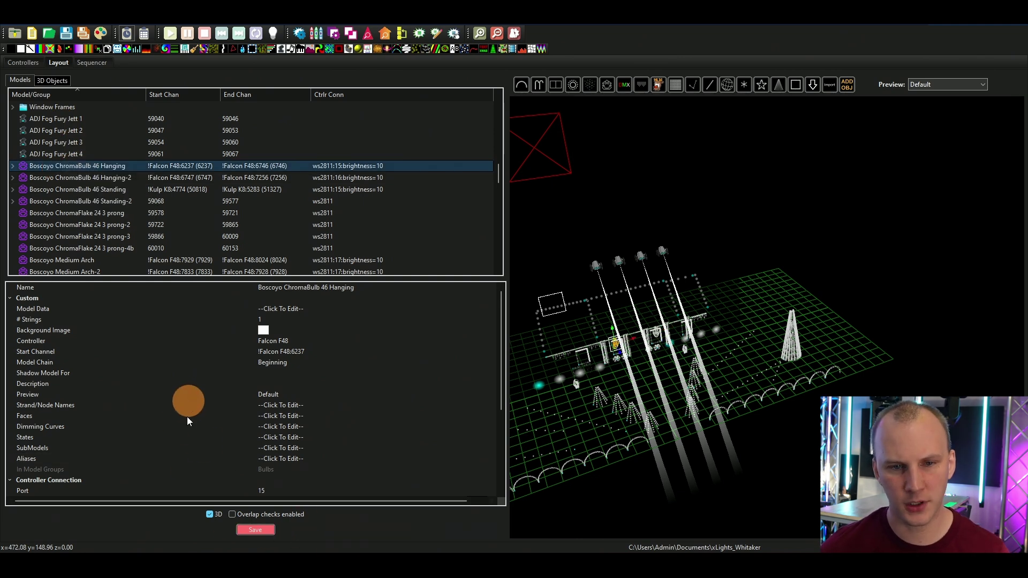
{"action": "left_click", "coordinate": [318, 470]}
{"action": "left_click", "coordinate": [309, 457]}
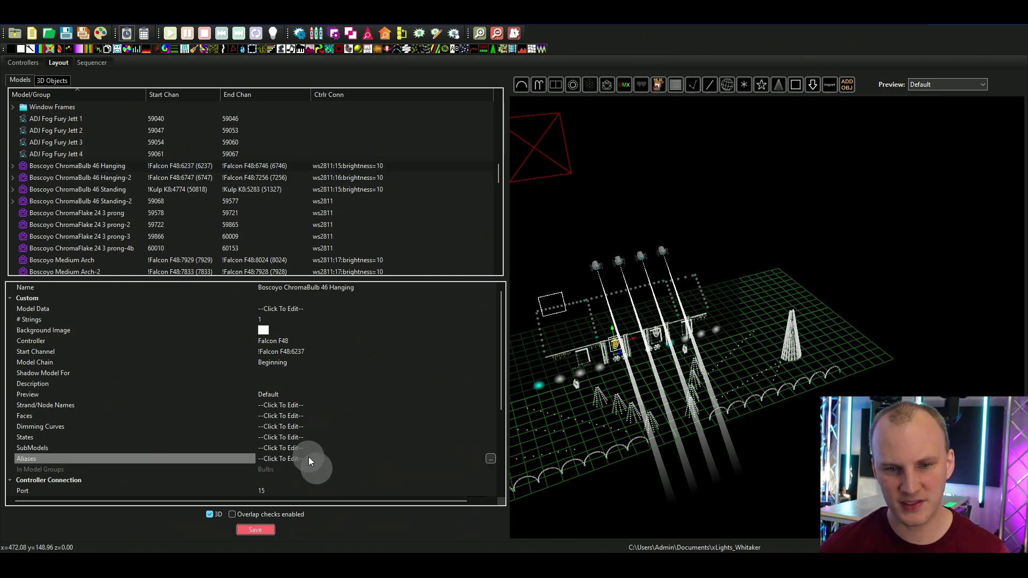
{"action": "left_click", "coordinate": [489, 461]}
{"action": "left_click", "coordinate": [108, 116]}
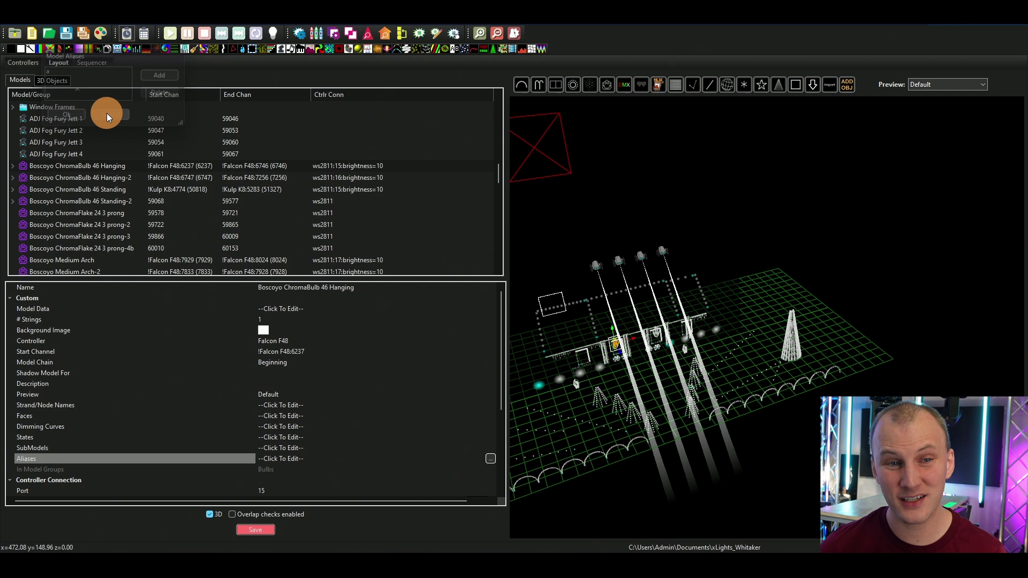